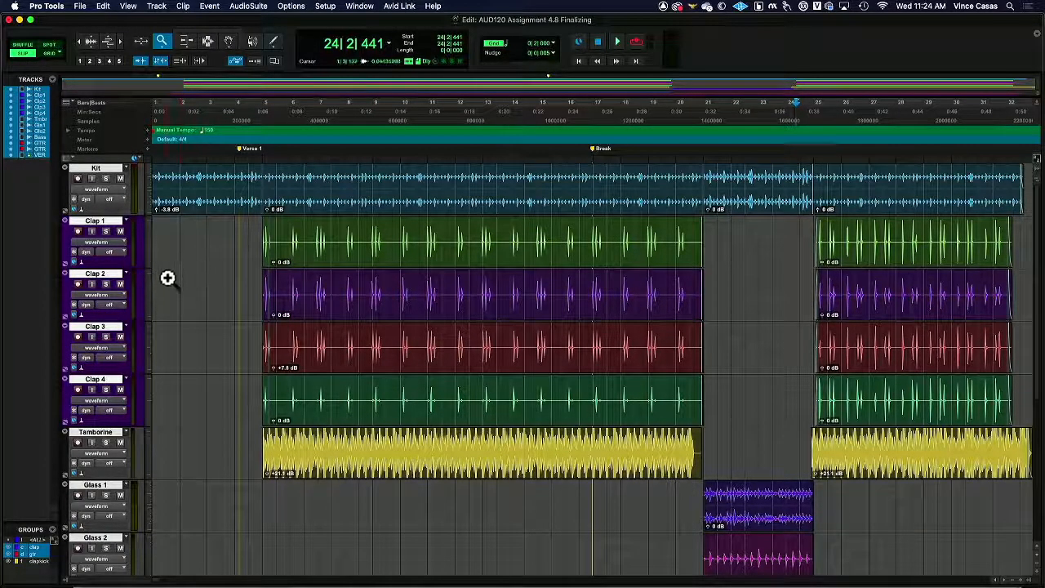
# Look through all the session's tracks from Kit to VERB and examine the clap clips in the Edit window
pyautogui.click(207, 36)
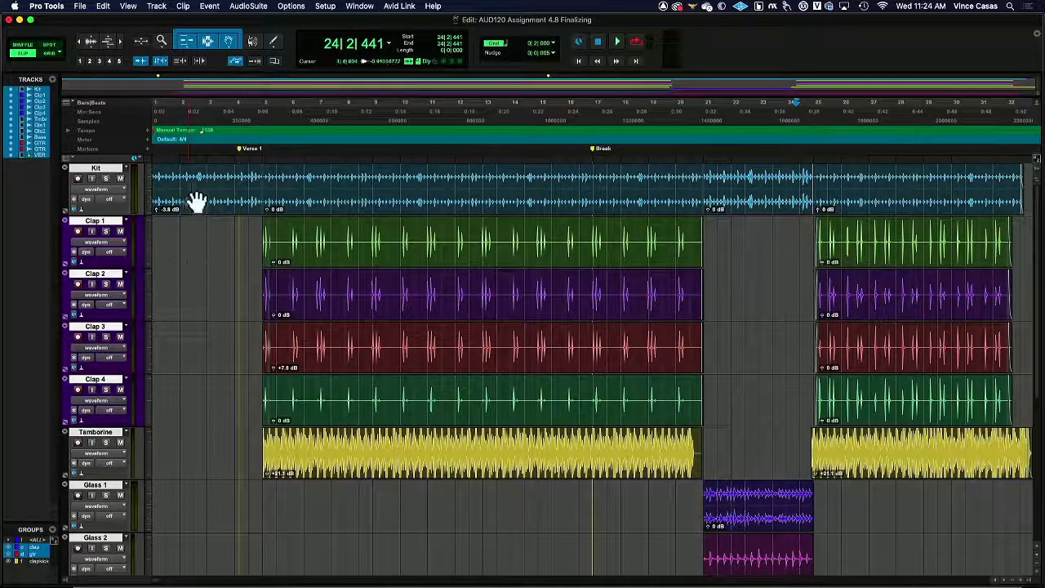
pyautogui.scroll(-5, 182, 291)
pyautogui.scroll(-1, 181, 290)
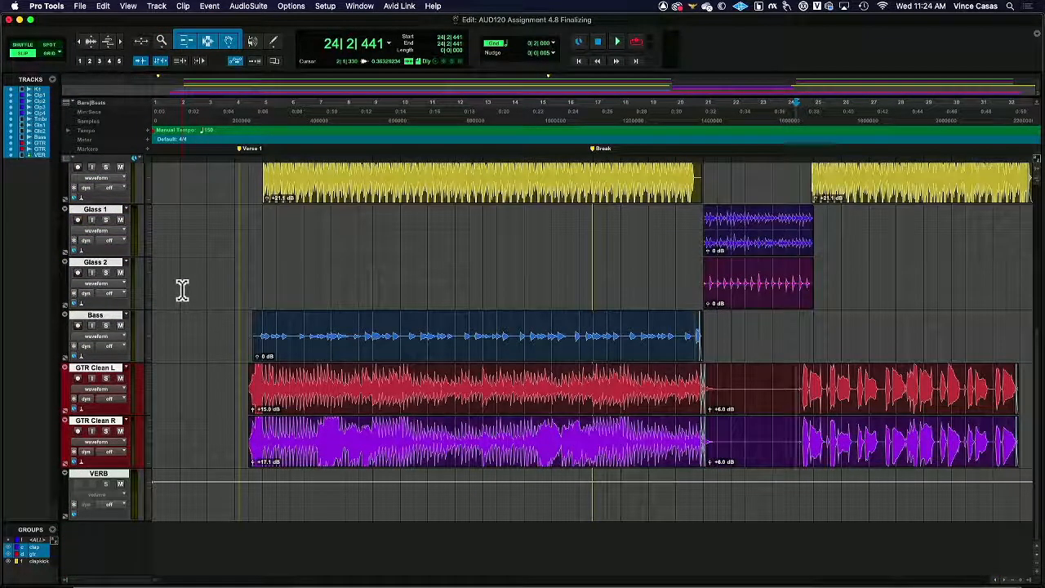
pyautogui.scroll(6, 181, 290)
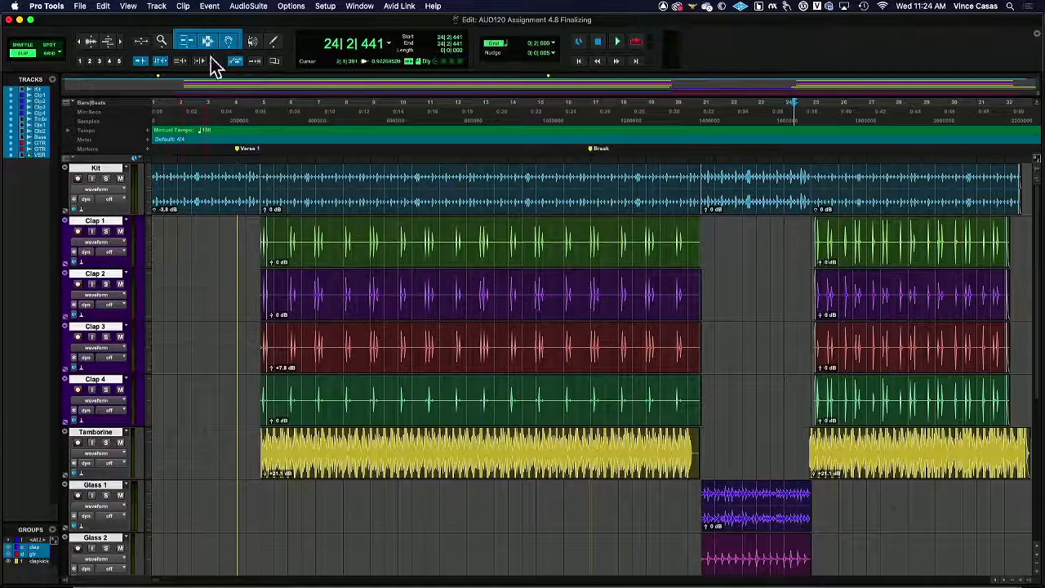
pyautogui.click(207, 42)
pyautogui.moveTo(259, 246); pyautogui.dragTo(445, 245)
pyautogui.moveTo(427, 283); pyautogui.dragTo(563, 347)
pyautogui.moveTo(581, 365); pyautogui.dragTo(636, 396)
pyautogui.moveTo(644, 404); pyautogui.dragTo(690, 426)
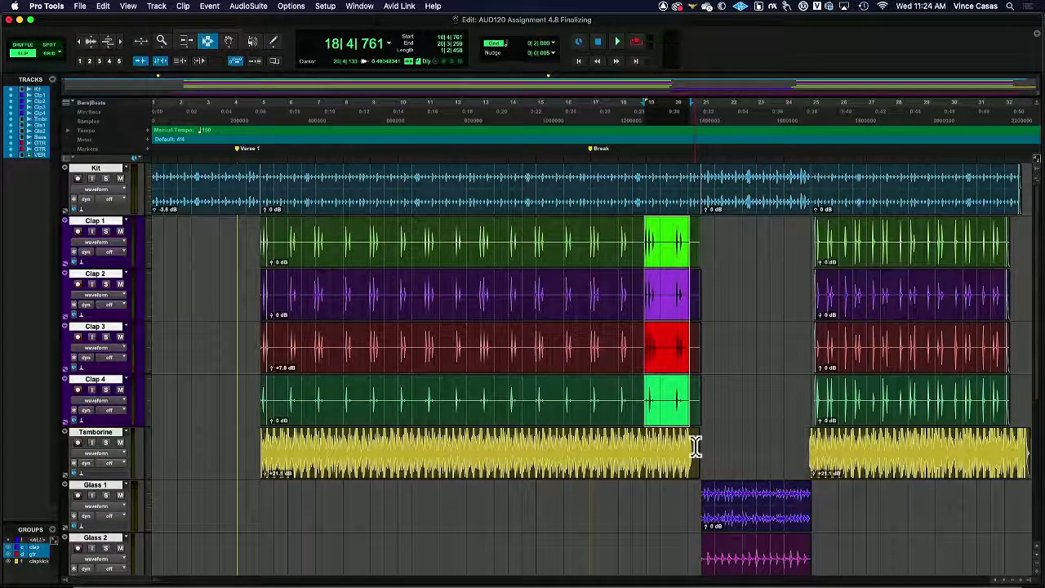
# Create one stereo Master Fader track from the Mix window
pyautogui.press('super+equal')
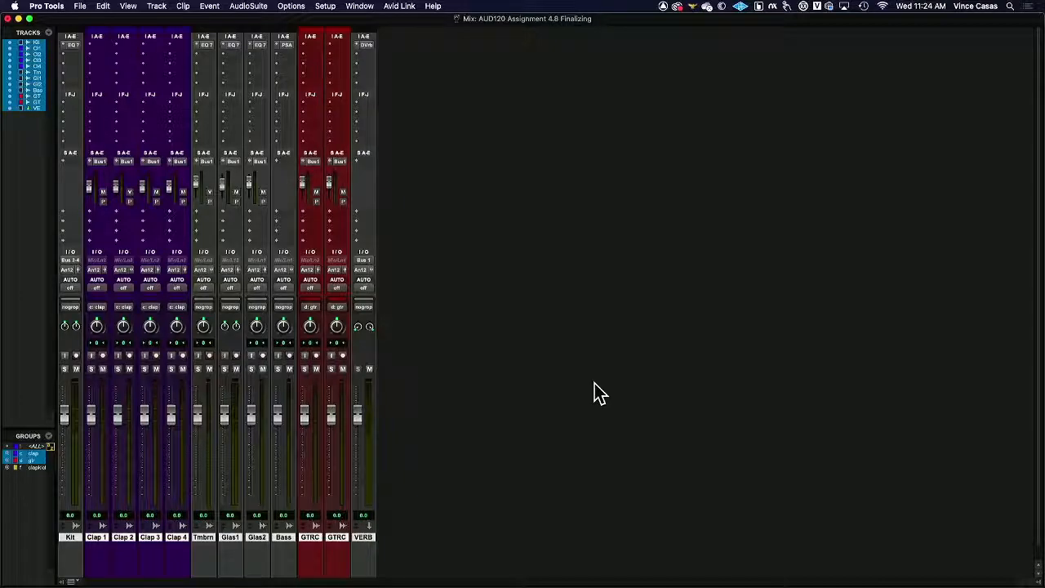
pyautogui.press('super+shift+n')
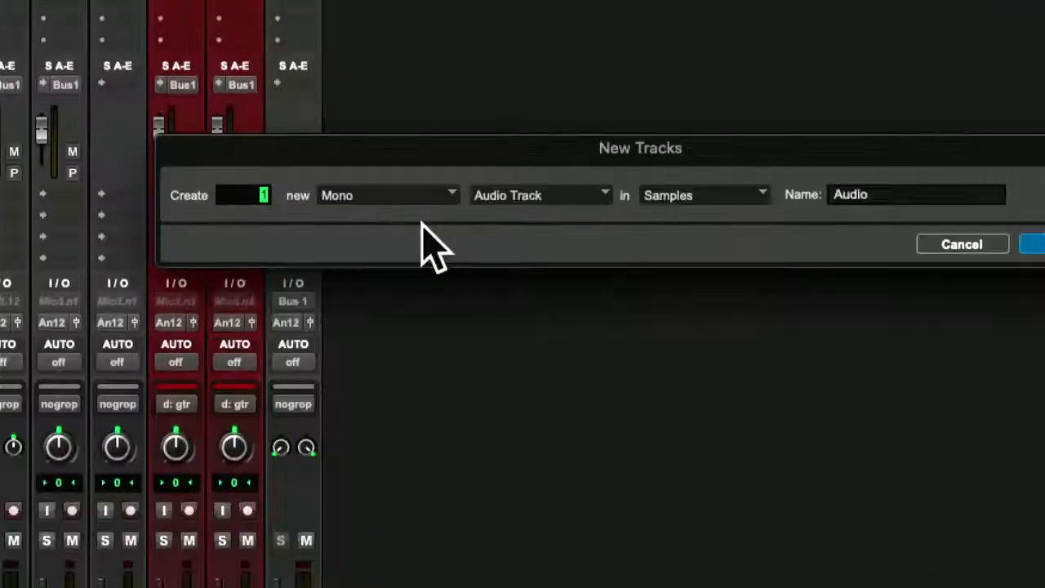
pyautogui.click(421, 212)
pyautogui.click(381, 221)
pyautogui.click(561, 196)
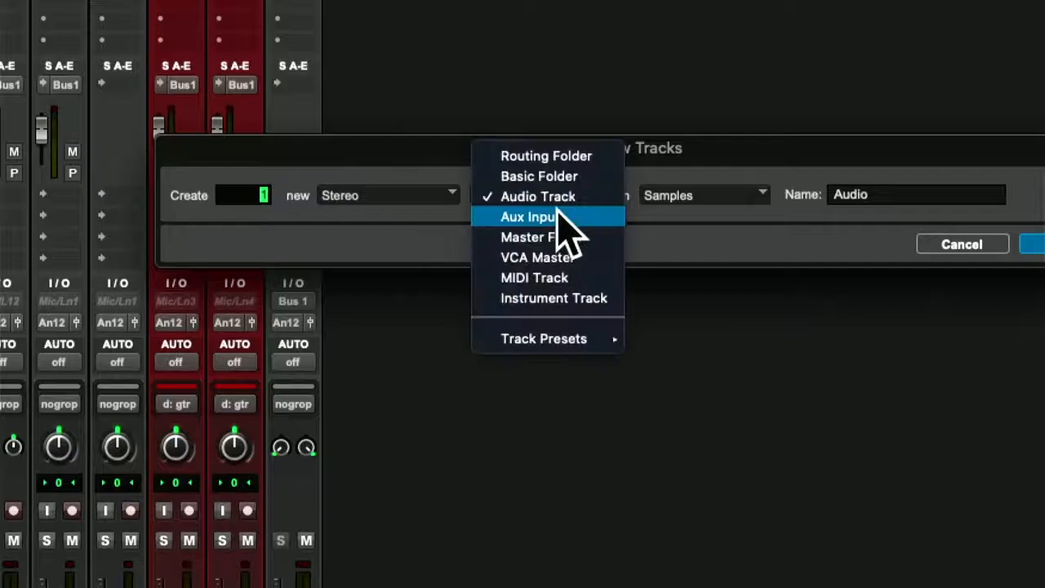
pyautogui.click(593, 238)
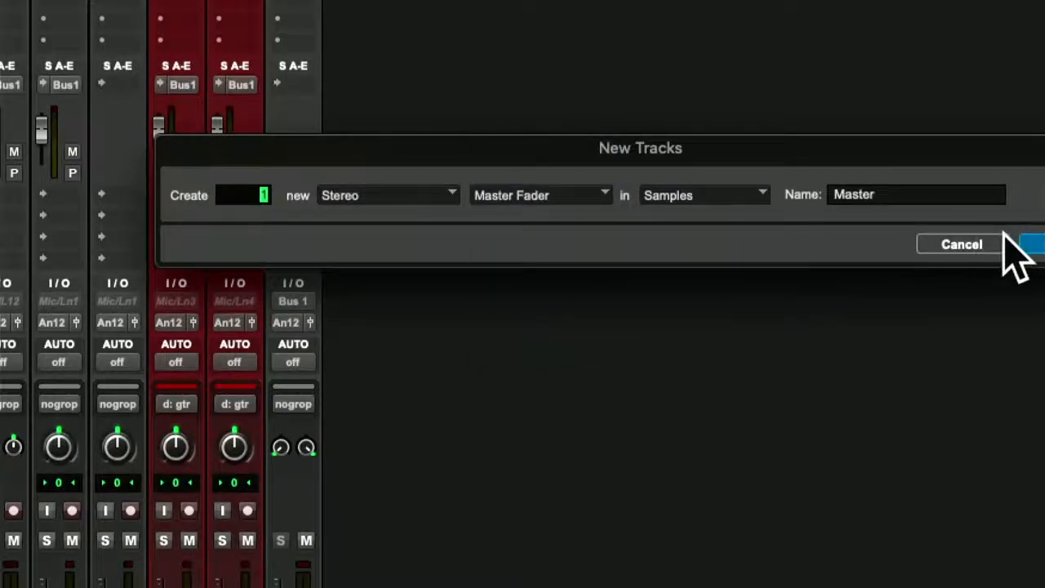
pyautogui.click(1006, 247)
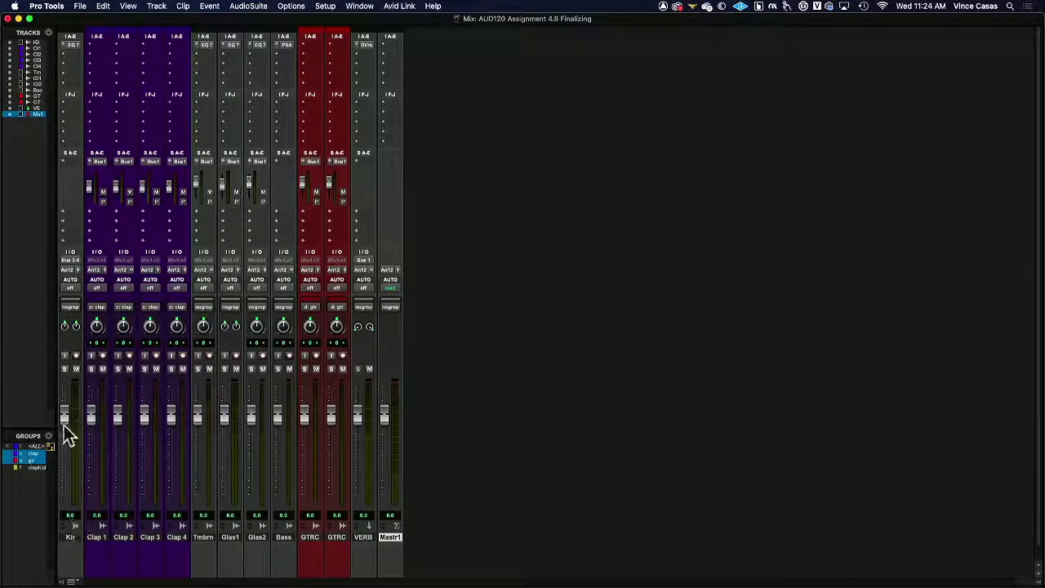
# Pull the faders of all tracks except the master fader down to minus infinity
pyautogui.moveTo(68, 425); pyautogui.dragTo(112, 517)
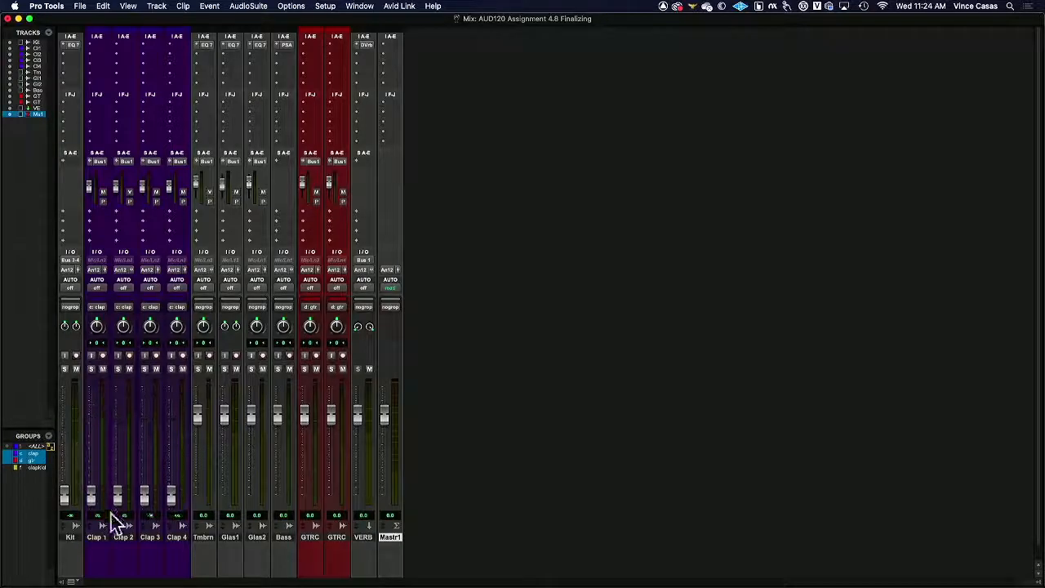
pyautogui.moveTo(201, 427); pyautogui.dragTo(216, 542)
pyautogui.moveTo(224, 415); pyautogui.dragTo(260, 505)
pyautogui.moveTo(278, 417); pyautogui.dragTo(311, 508)
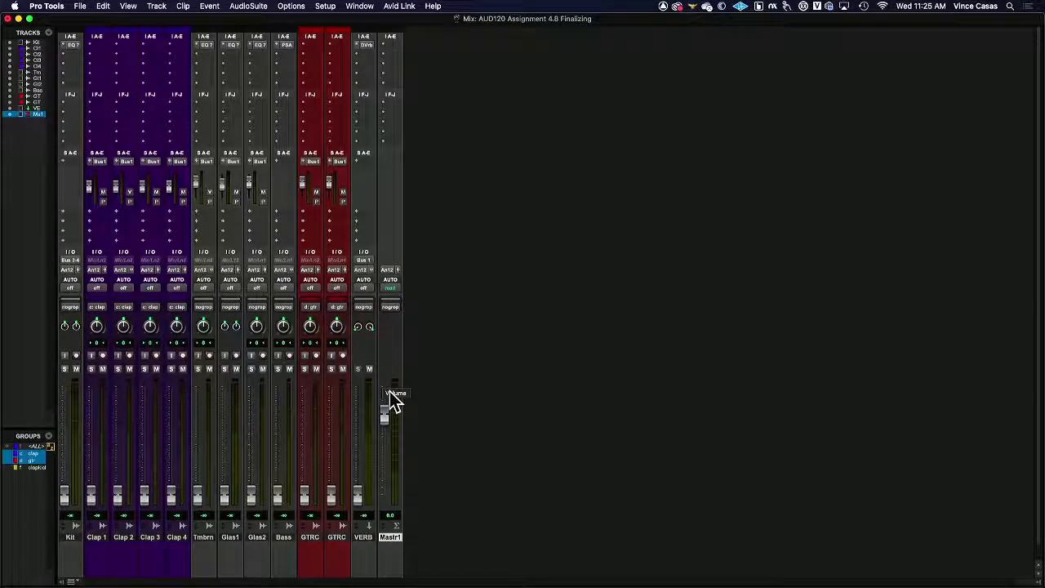
# Fit the entire session horizontally in the Edit window
pyautogui.press('super+equal')
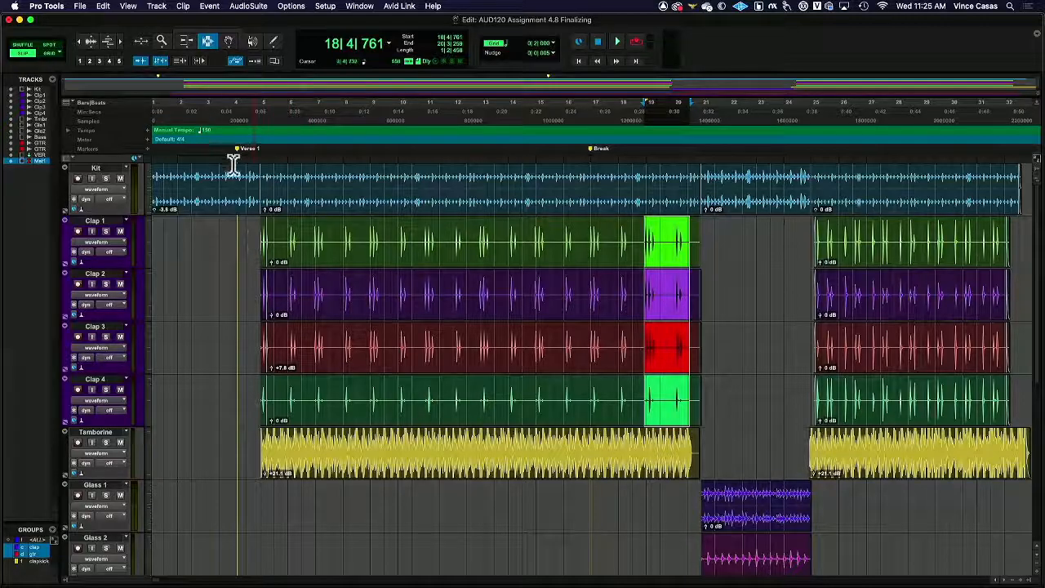
pyautogui.doubleClick(253, 187)
pyautogui.click(314, 231)
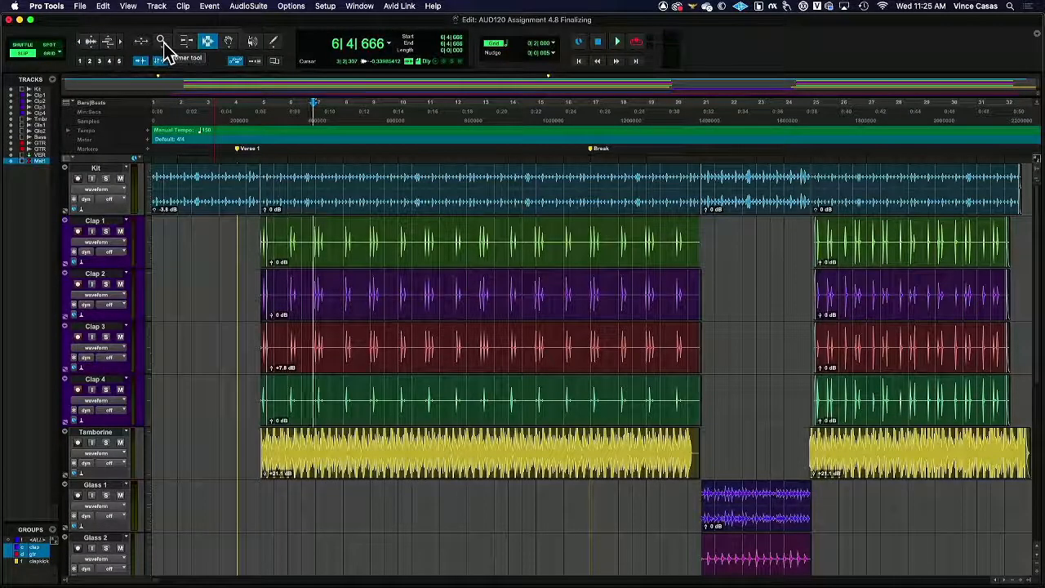
pyautogui.click(163, 42)
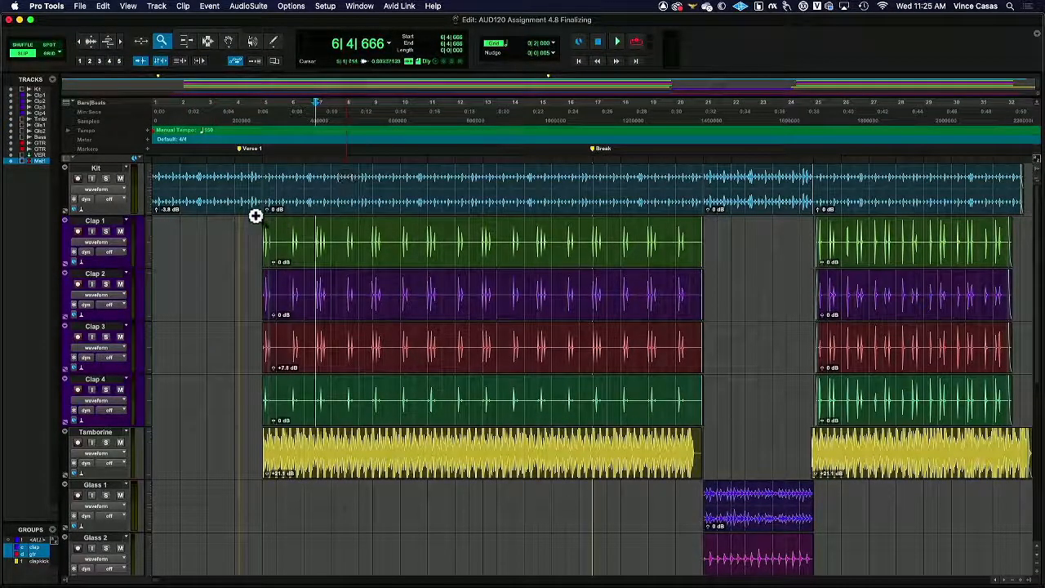
pyautogui.click(81, 43)
pyautogui.click(81, 42)
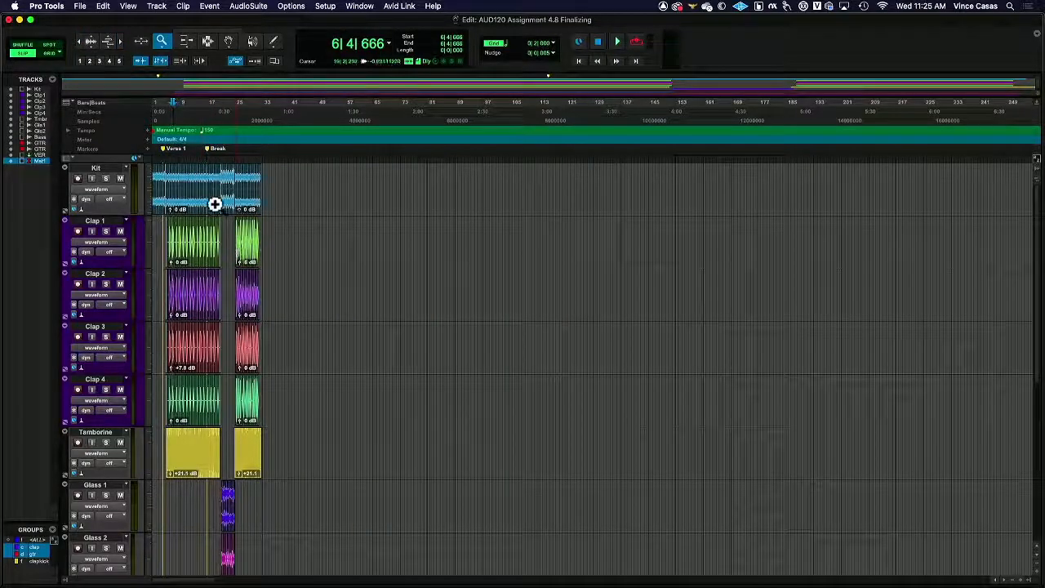
pyautogui.doubleClick(165, 43)
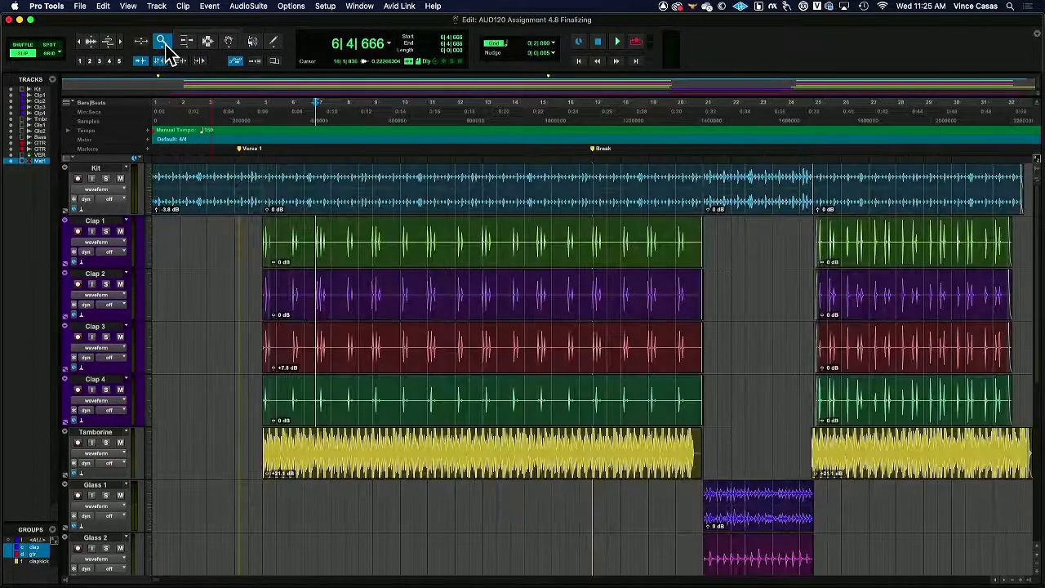
# Select the song from 1|1|000 to 32|4|000 across the Kit and clap tracks, and enable Loop Playback
pyautogui.click(207, 41)
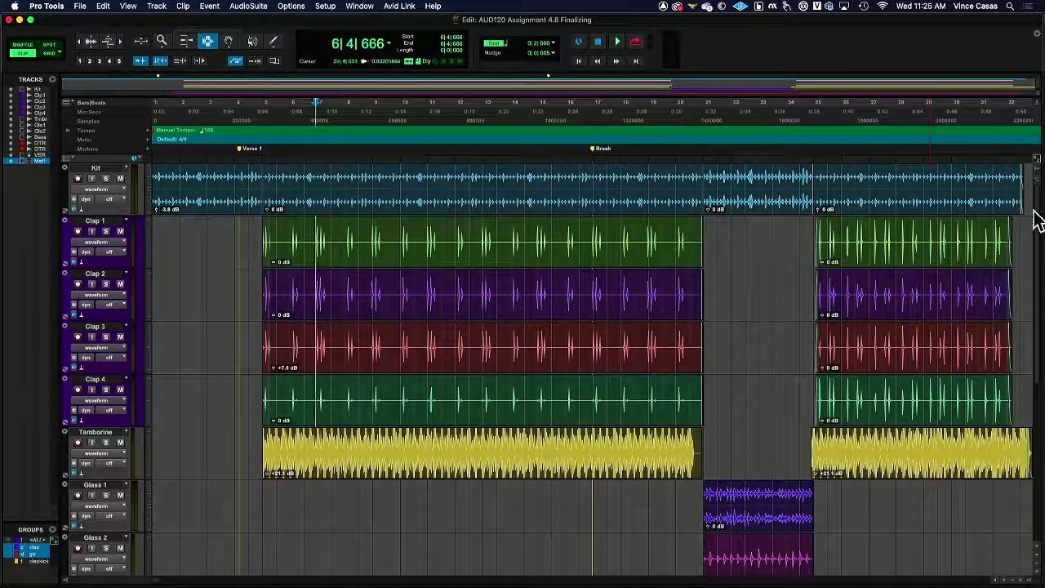
pyautogui.moveTo(1026, 196); pyautogui.dragTo(9, 316)
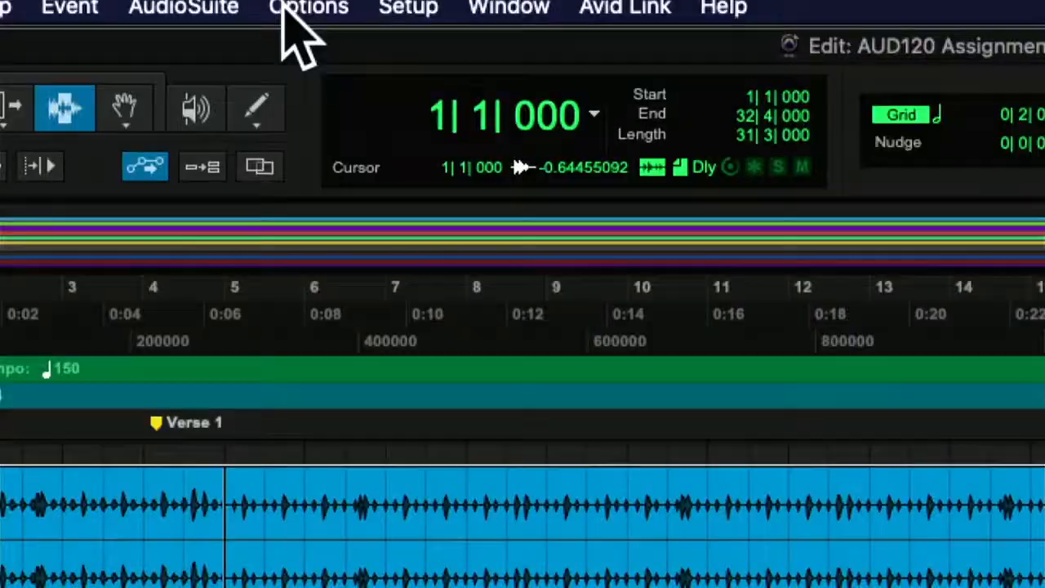
pyautogui.click(293, 6)
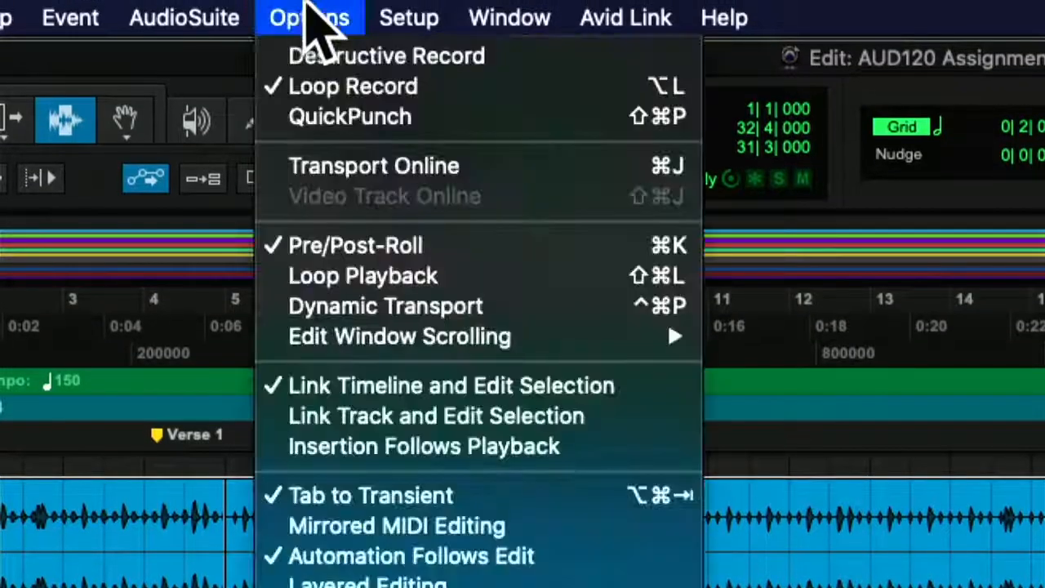
pyautogui.click(459, 276)
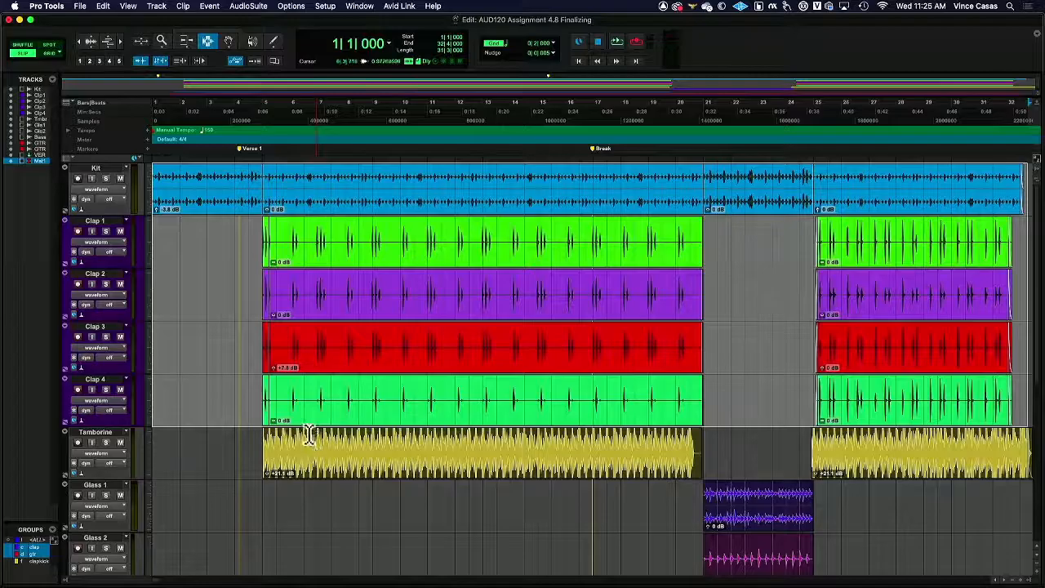
# Tile the Mix and Edit windows vertically so they sit side by side
pyautogui.press('super+equal')
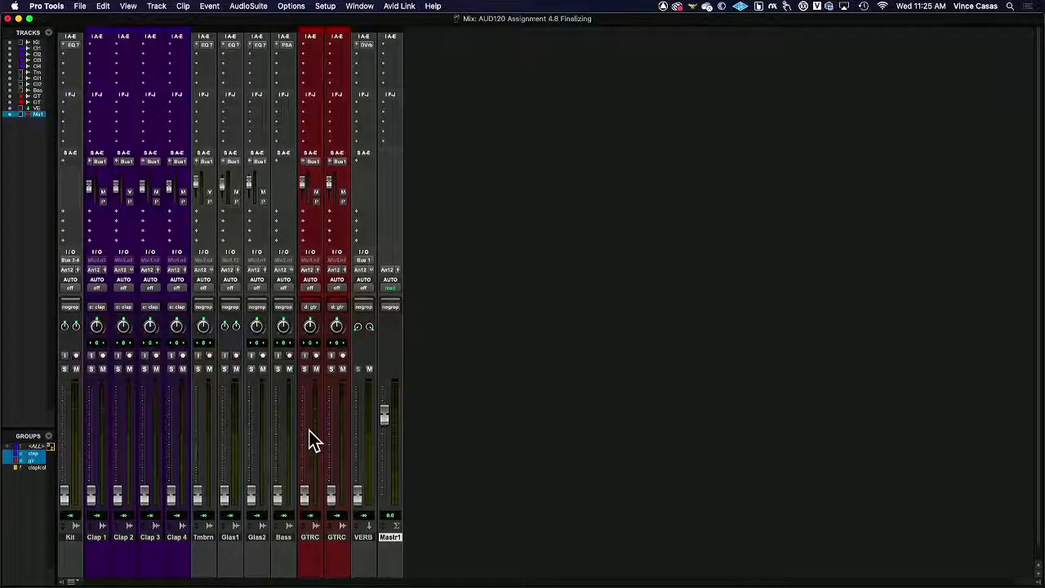
pyautogui.click(360, 7)
pyautogui.moveTo(371, 30)
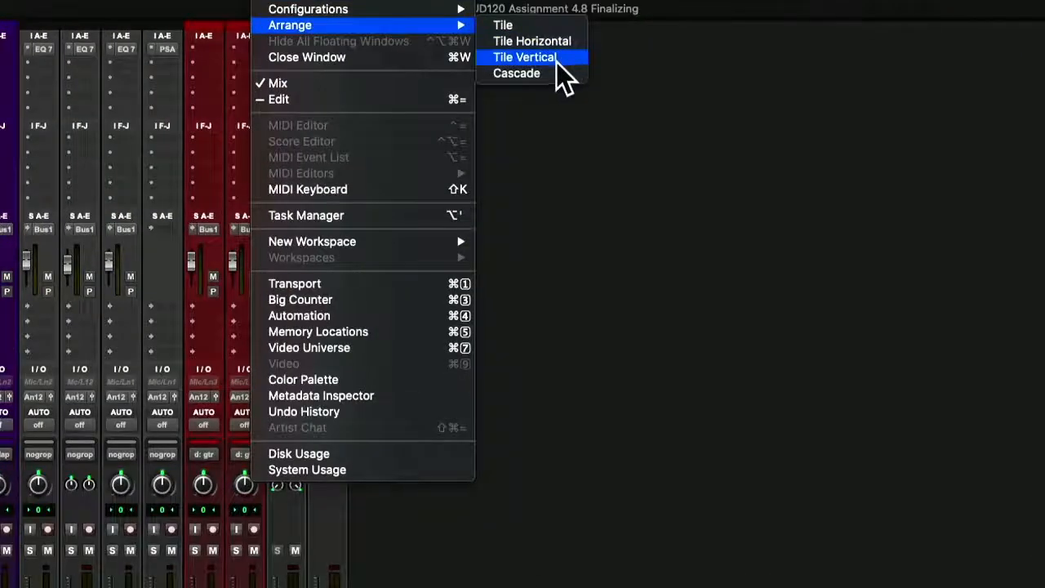
pyautogui.click(561, 60)
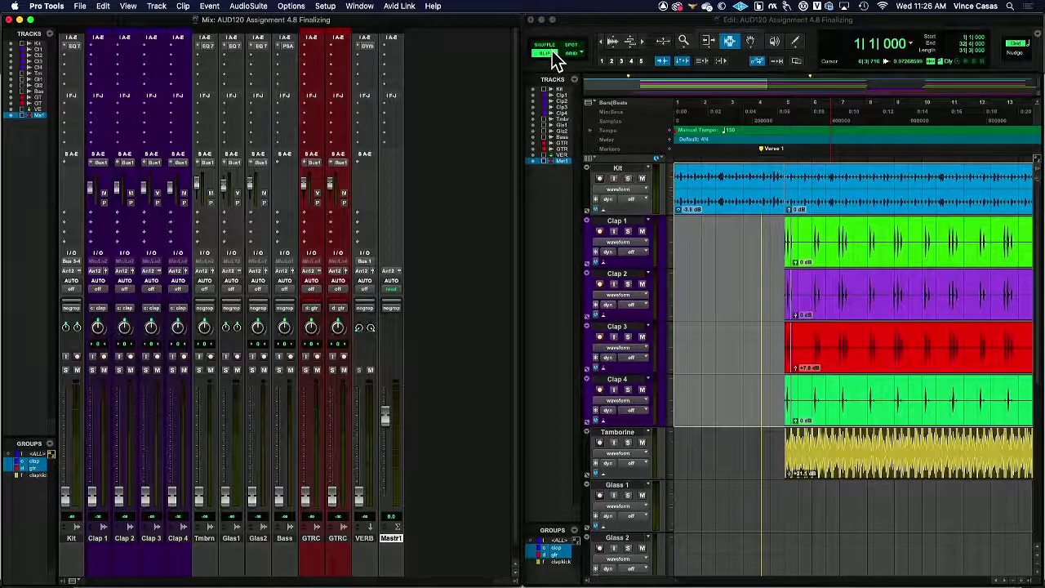
pyautogui.hscroll(10, 820, 236)
pyautogui.hscroll(-10, 819, 236)
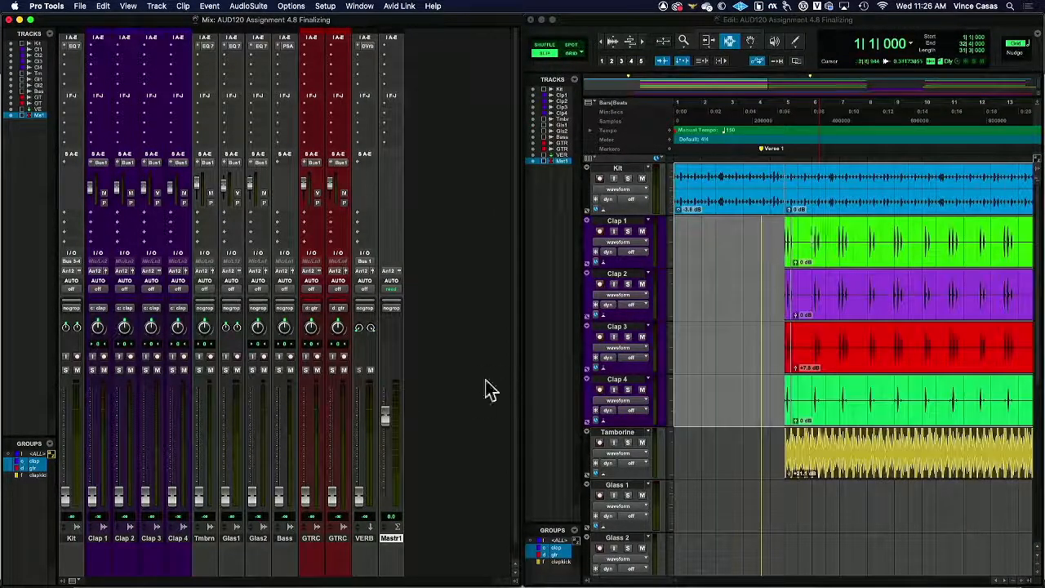
# Tile the Mix and Edit windows horizontally, with the mixer's volume faders in view
pyautogui.click(362, 6)
pyautogui.moveTo(375, 30)
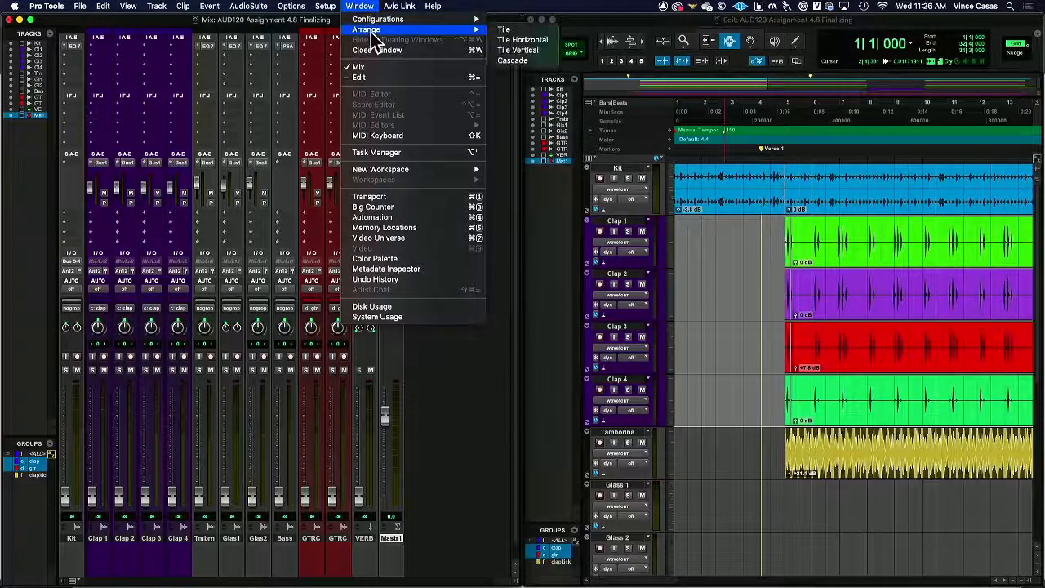
pyautogui.click(535, 48)
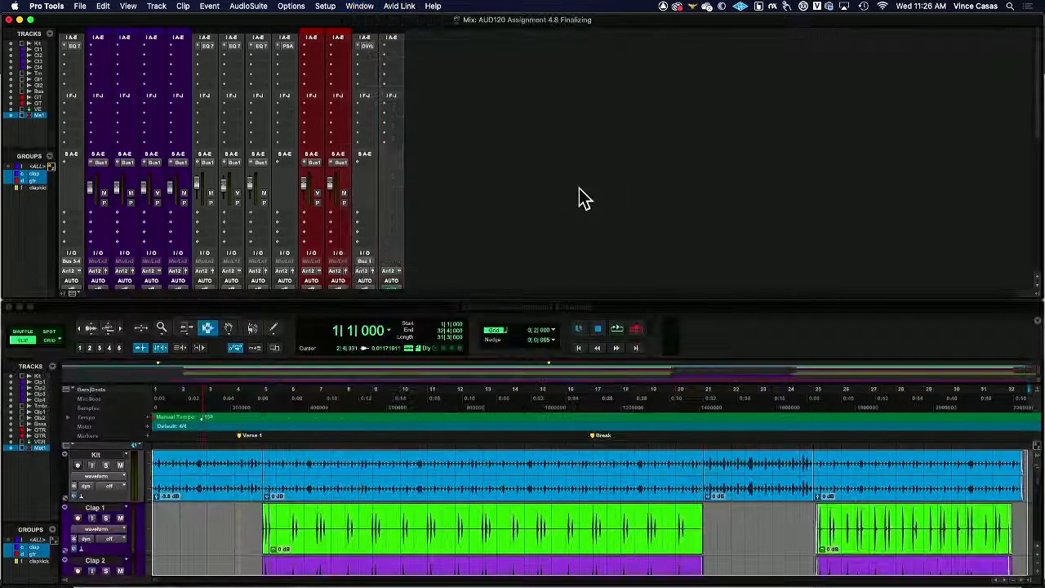
pyautogui.scroll(-5, 362, 261)
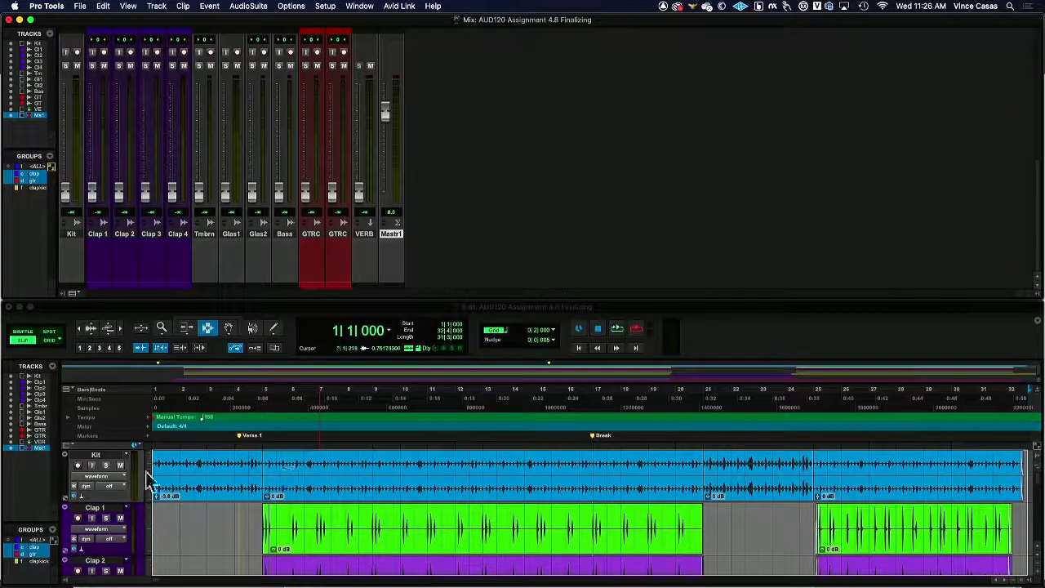
# Activate the ALL group and set the height of every track to micro
pyautogui.click(40, 541)
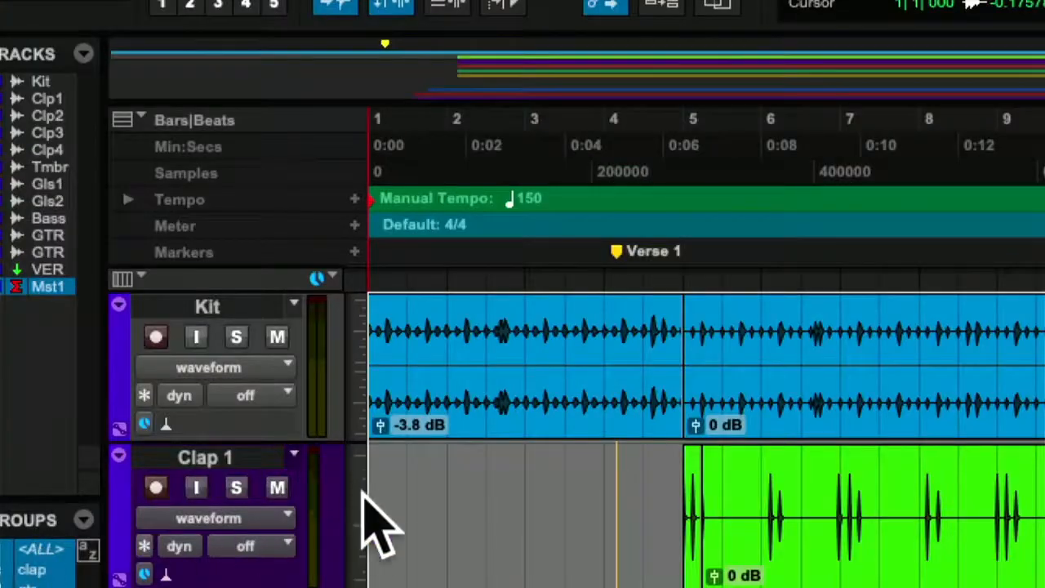
pyautogui.click(363, 493)
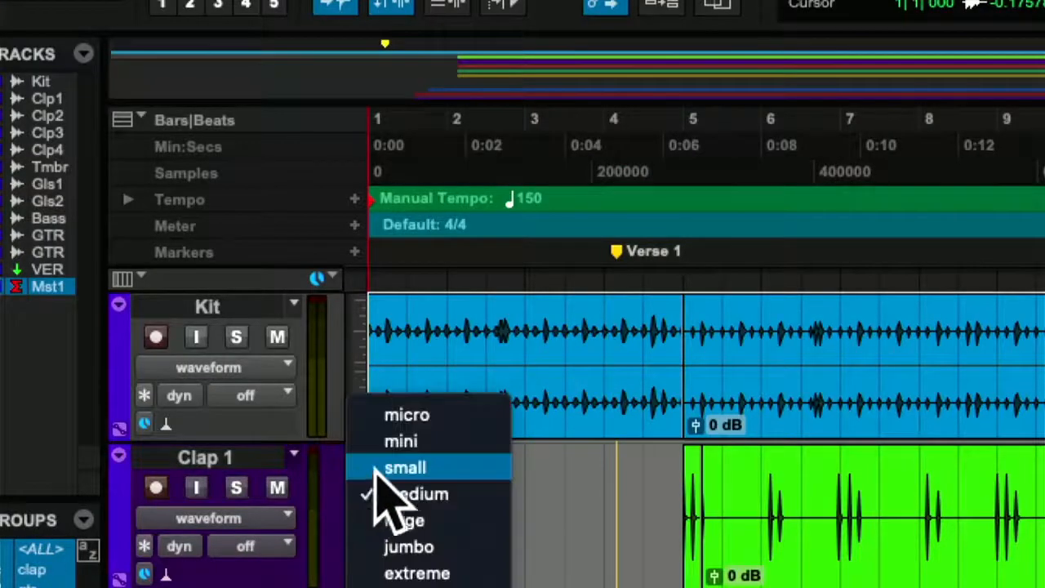
pyautogui.click(412, 414)
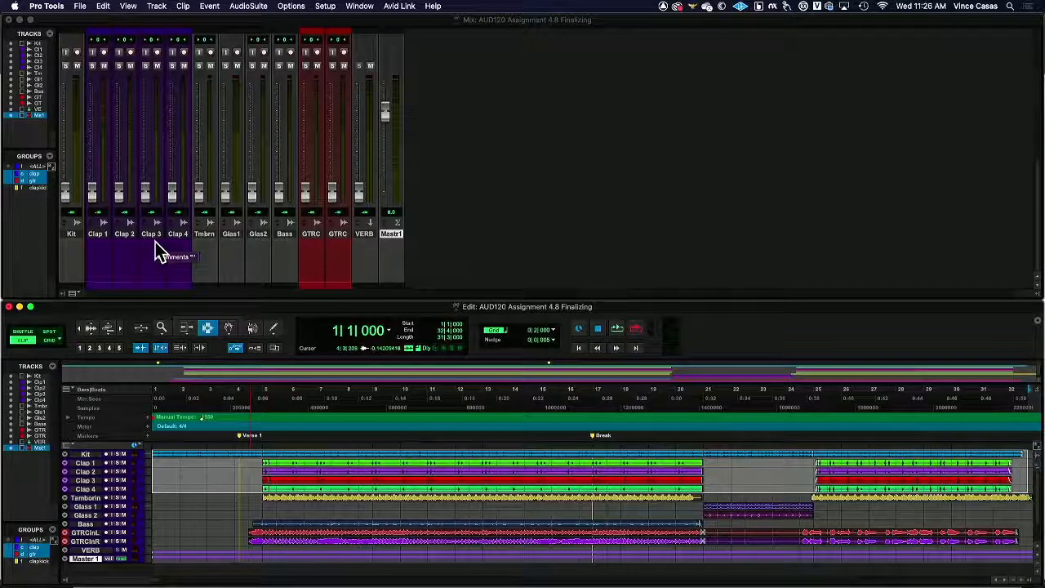
# Play the selection and raise the Kit fader to about -9 dB and the grouped clap faders to -9.7 dB
pyautogui.press('space')
pyautogui.moveTo(69, 196); pyautogui.dragTo(87, 139)
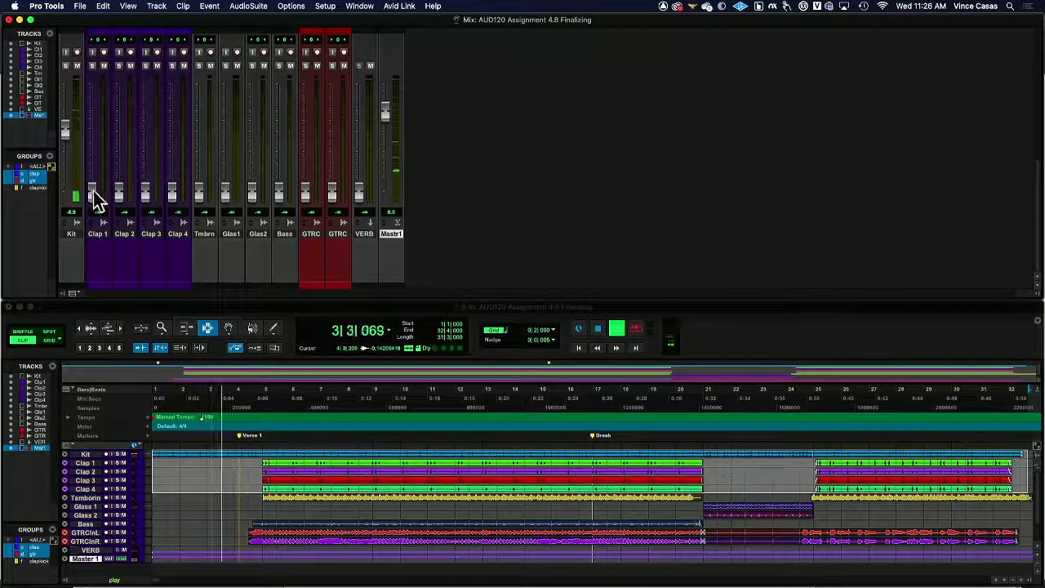
pyautogui.moveTo(94, 194); pyautogui.dragTo(103, 140)
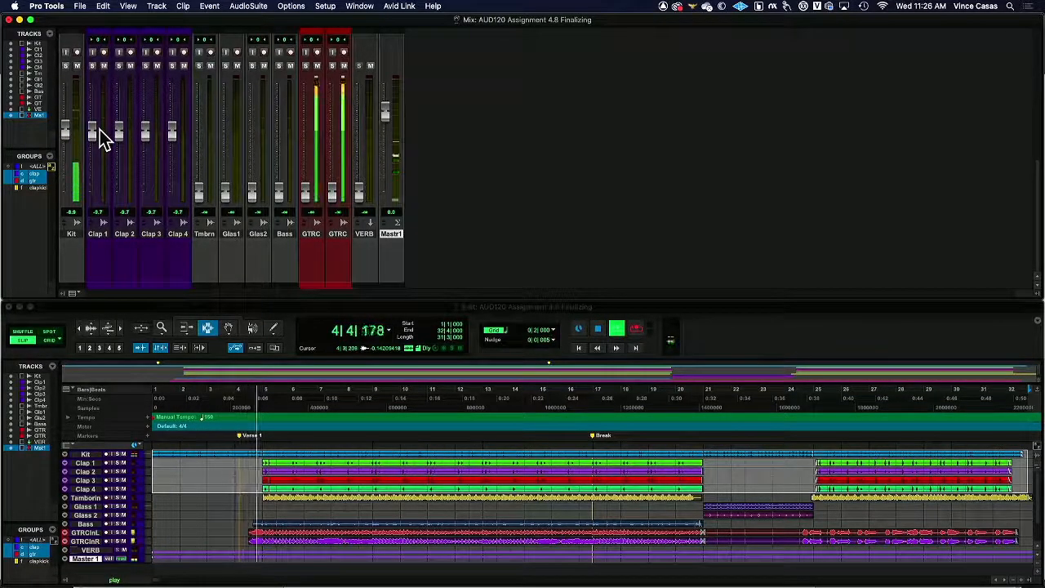
# During playback, set the guitars to -11.8 dB, the tambourine to about -29 dB, Bass to -12.6 dB and VERB to about -26 dB
pyautogui.moveTo(304, 193); pyautogui.dragTo(308, 136)
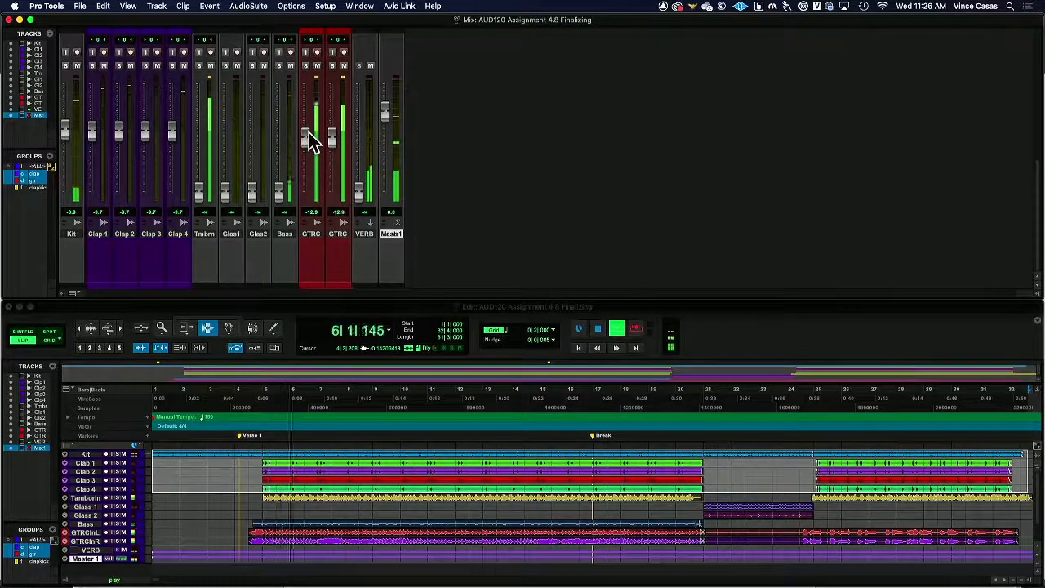
pyautogui.moveTo(200, 194); pyautogui.dragTo(205, 168)
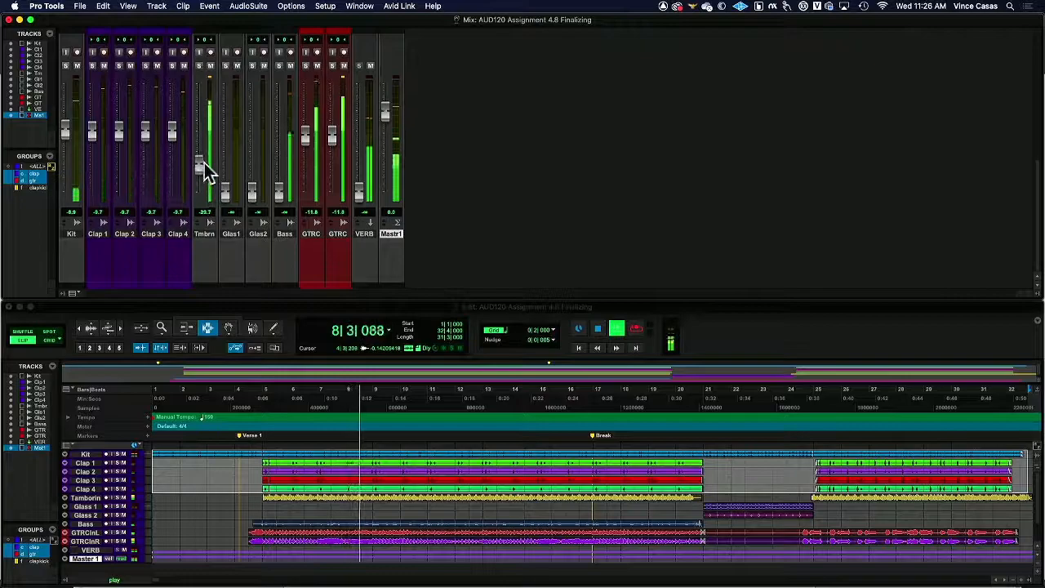
pyautogui.moveTo(279, 193); pyautogui.dragTo(283, 140)
pyautogui.moveTo(359, 194); pyautogui.dragTo(363, 163)
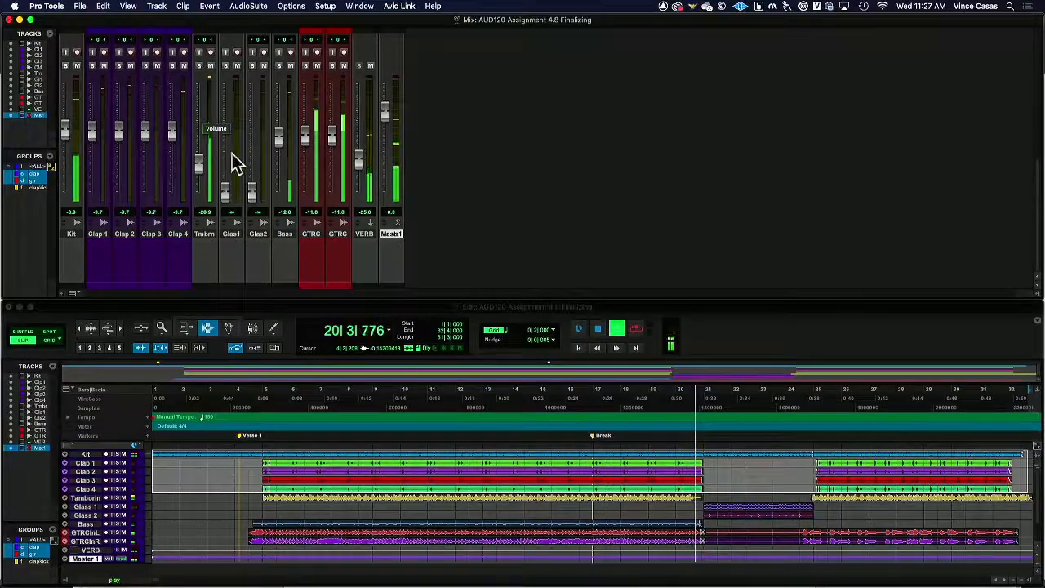
# During playback, raise Glass 2 to -14.0 dB and Glass 1 to -15.6 dB, lower the claps to -10.7 dB, and stop playback
pyautogui.moveTo(252, 193); pyautogui.dragTo(253, 144)
pyautogui.moveTo(225, 193); pyautogui.dragTo(251, 140)
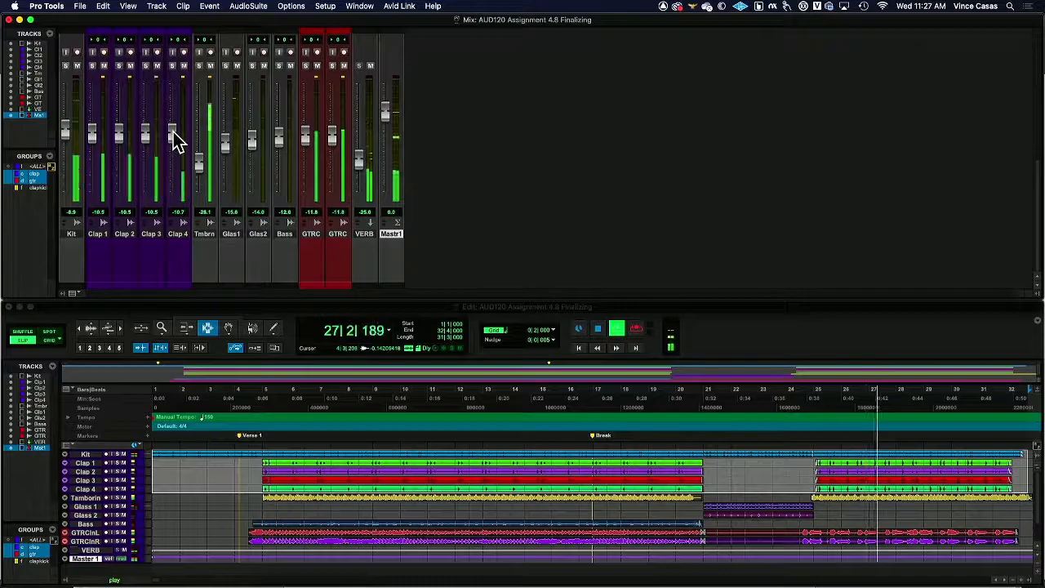
pyautogui.press('space')
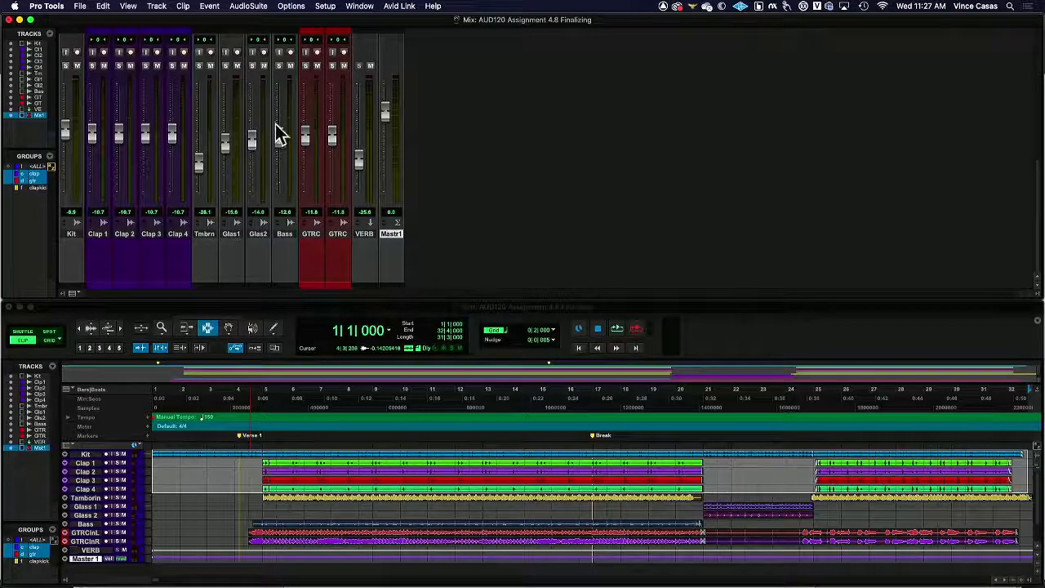
# Play with the claps and Kit soloed and pan Clap 1 to 40 left, Clap 2 to 25 left, Clap 3 to 29 right and Clap 4 to 37 right
pyautogui.scroll(5, 277, 134)
pyautogui.scroll(-3, 281, 132)
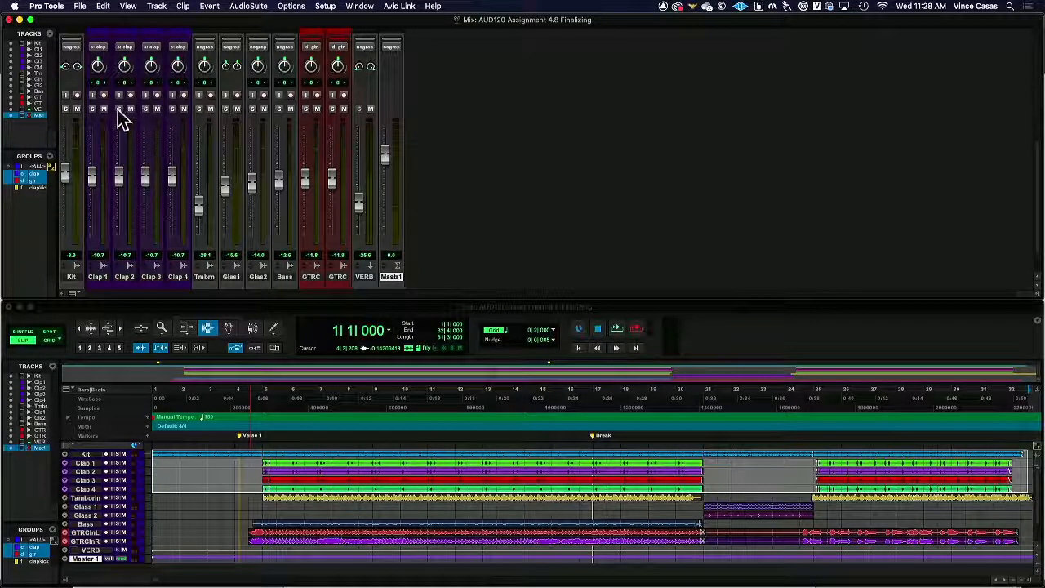
pyautogui.click(92, 109)
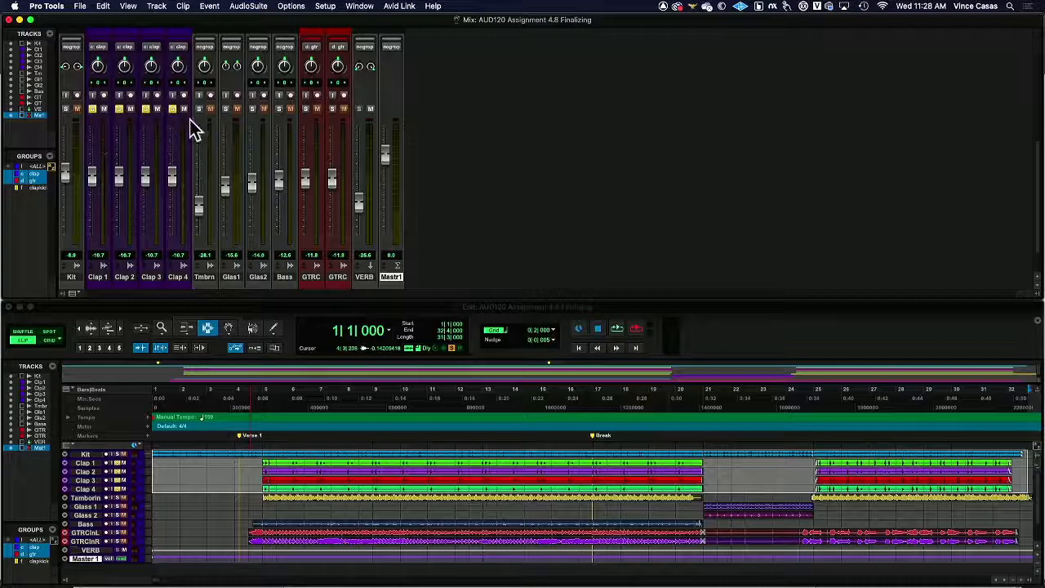
pyautogui.press('space')
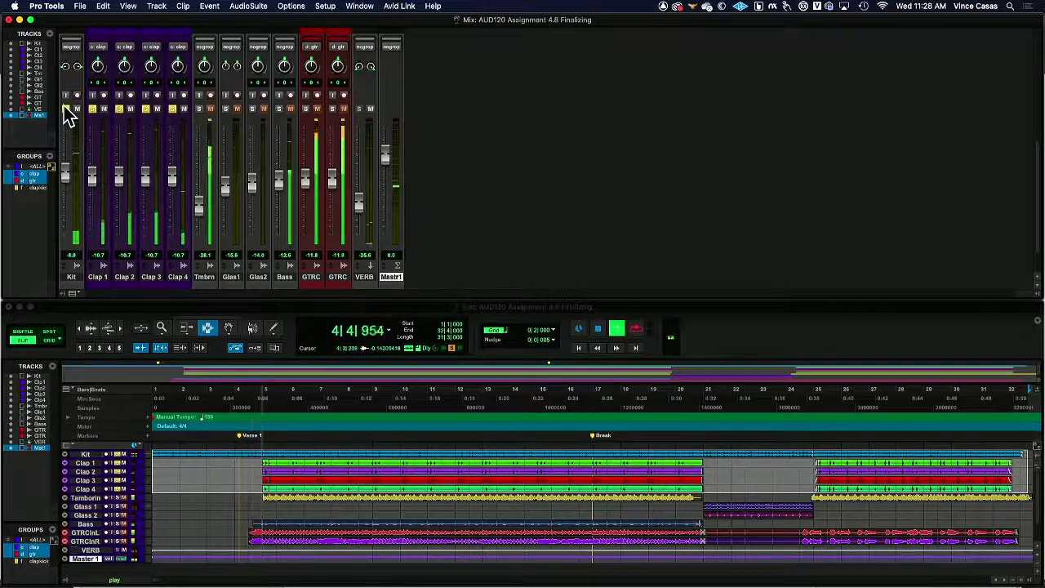
pyautogui.moveTo(98, 67); pyautogui.dragTo(179, 43)
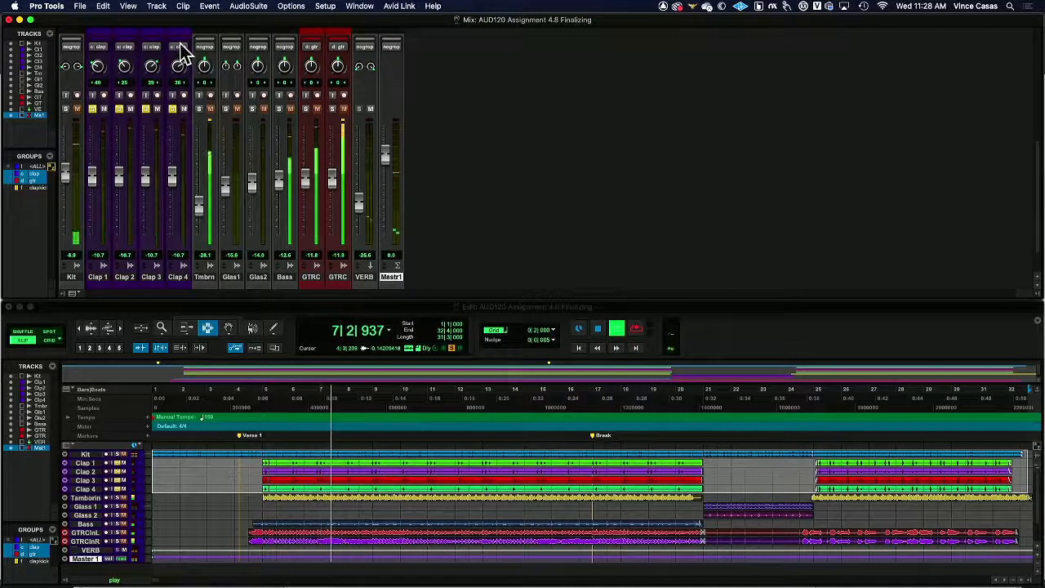
# Solo the tambourine and guitars too, pan the guitars 100 left and 100 right, and clear all solos before stopping playback
pyautogui.click(199, 109)
pyautogui.click(172, 110)
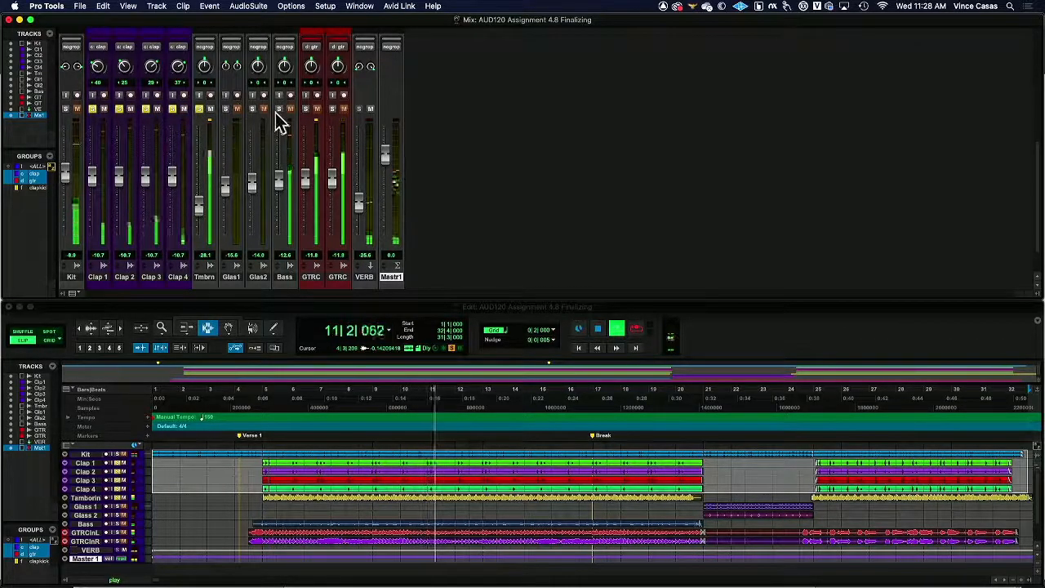
pyautogui.click(307, 109)
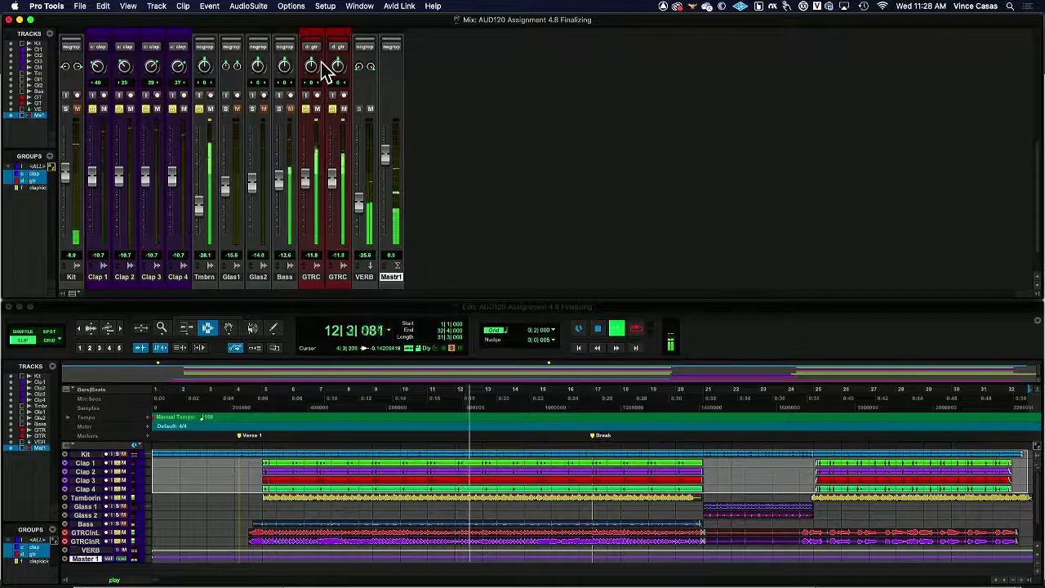
pyautogui.moveTo(314, 71)
pyautogui.mouseDown()
pyautogui.moveTo(311, 87)
pyautogui.moveTo(336, 6)
pyautogui.moveTo(311, 86)
pyautogui.mouseUp()
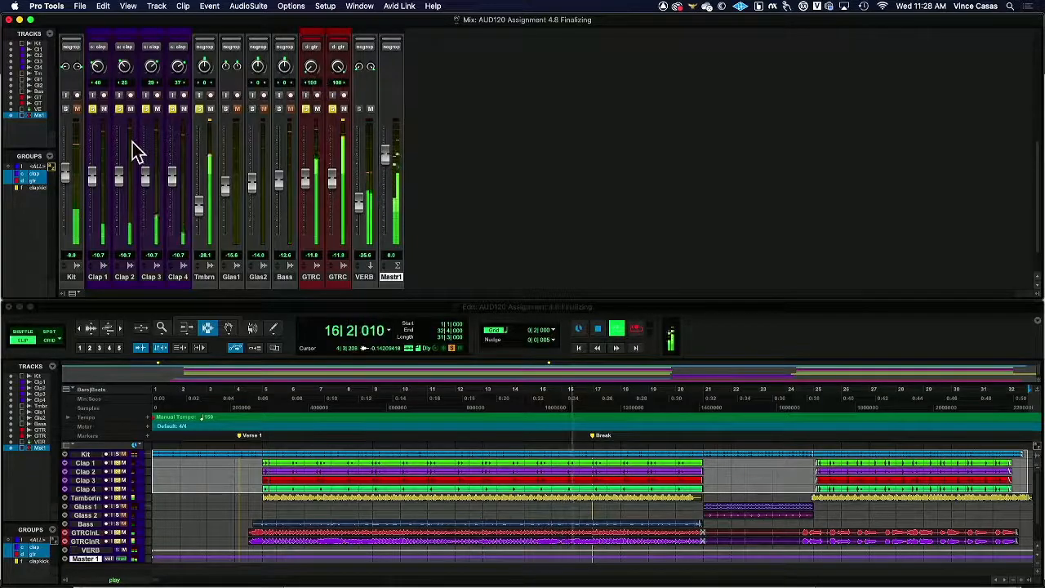
pyautogui.click(66, 110)
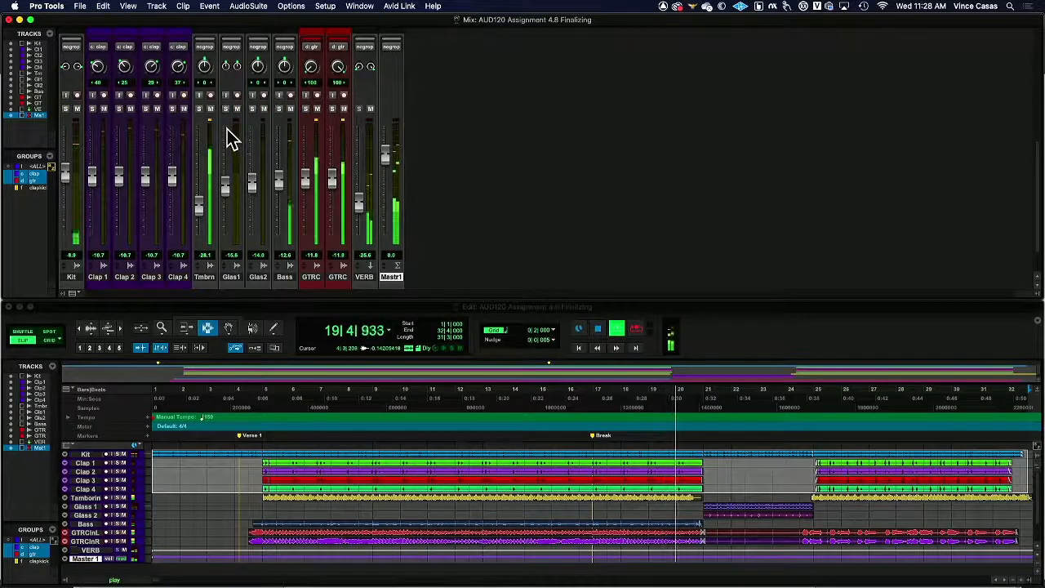
pyautogui.press('space')
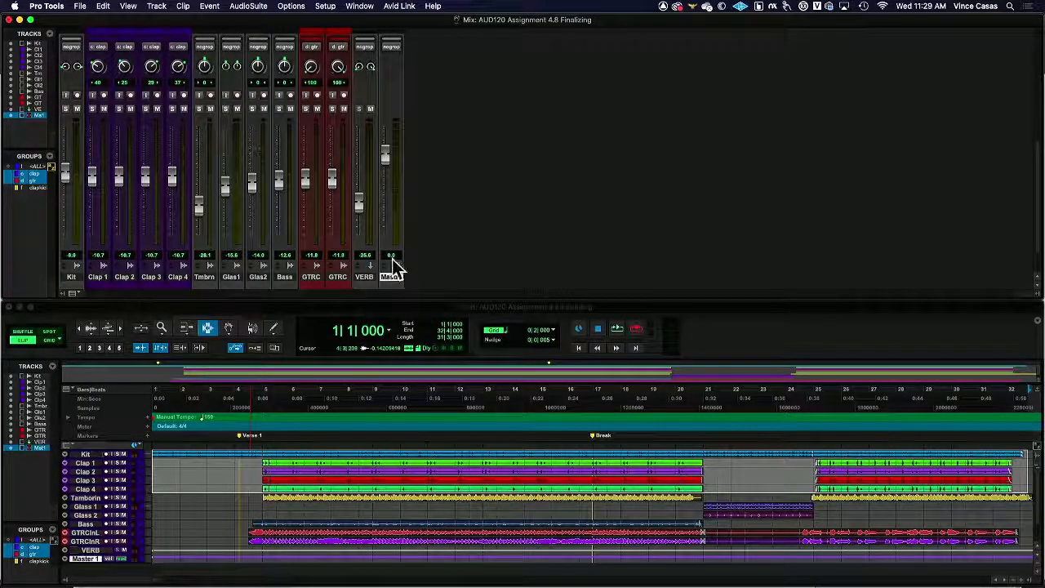
# Enlarge the Edit window and select the clap and tambourine tracks from past the tambourine's end at 34|1|053 back to the session start
pyautogui.moveTo(467, 308); pyautogui.dragTo(465, 8)
pyautogui.click(286, 231)
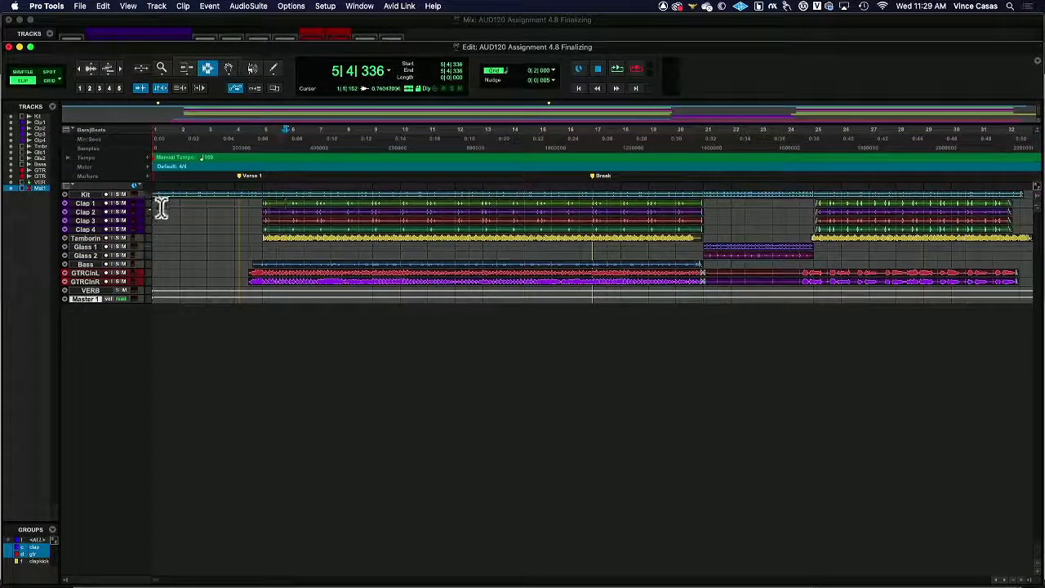
pyautogui.hscroll(10, 222, 227)
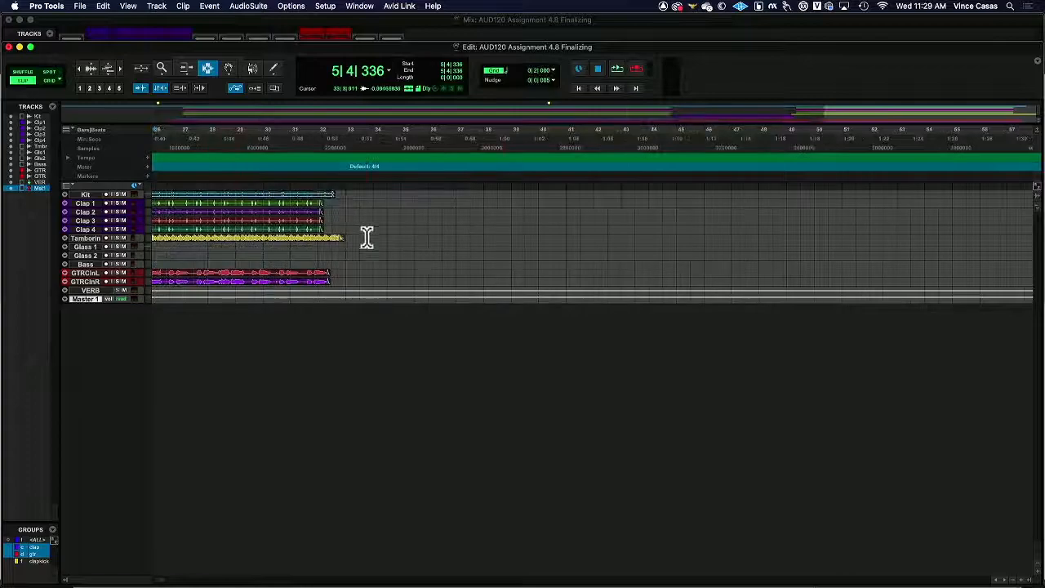
pyautogui.moveTo(374, 237); pyautogui.dragTo(70, 238)
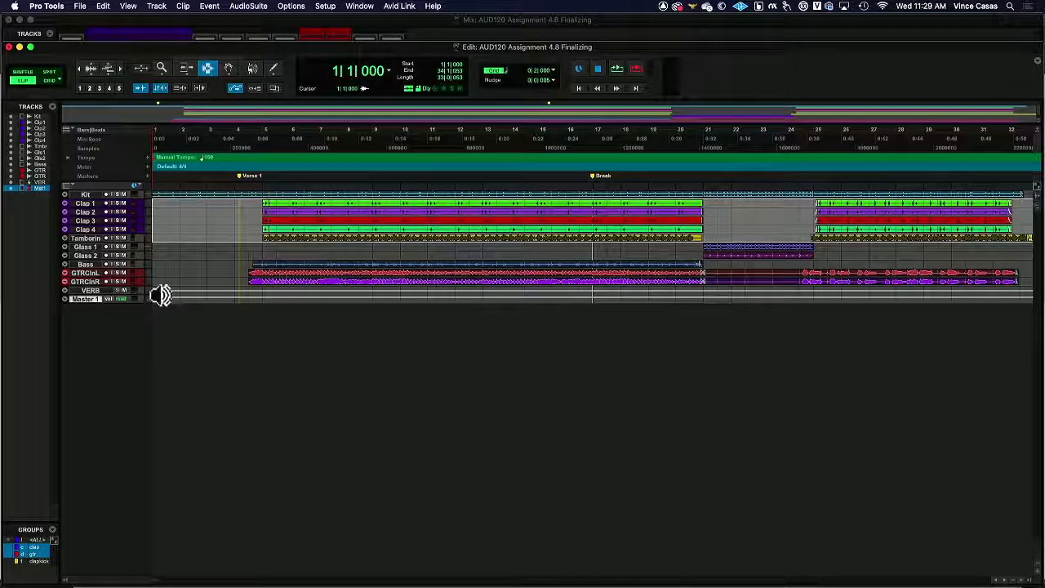
# Review the Bounce Mix settings for the selected range and close the dialog without bouncing
pyautogui.click(82, 7)
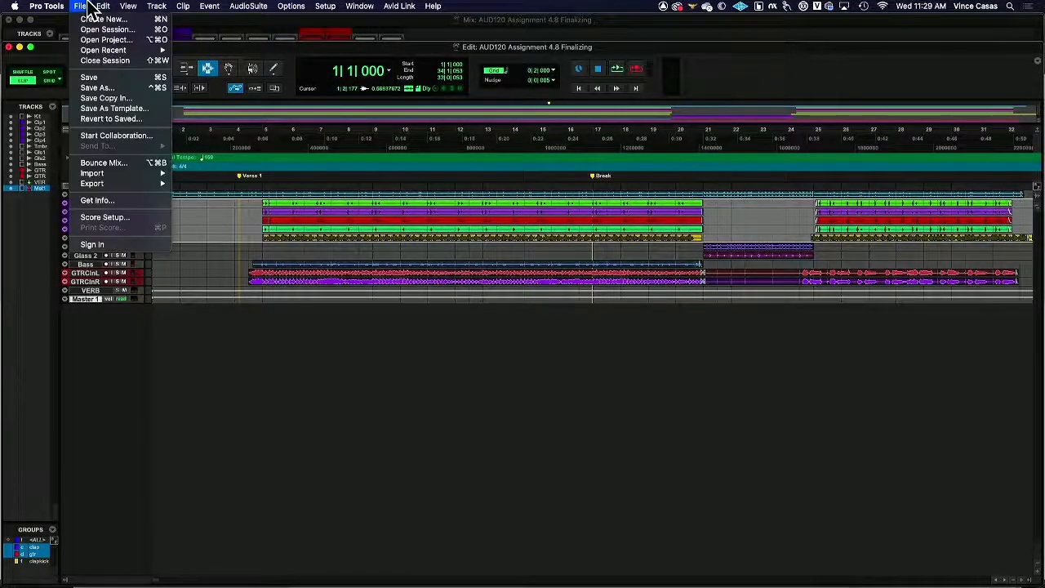
pyautogui.click(124, 163)
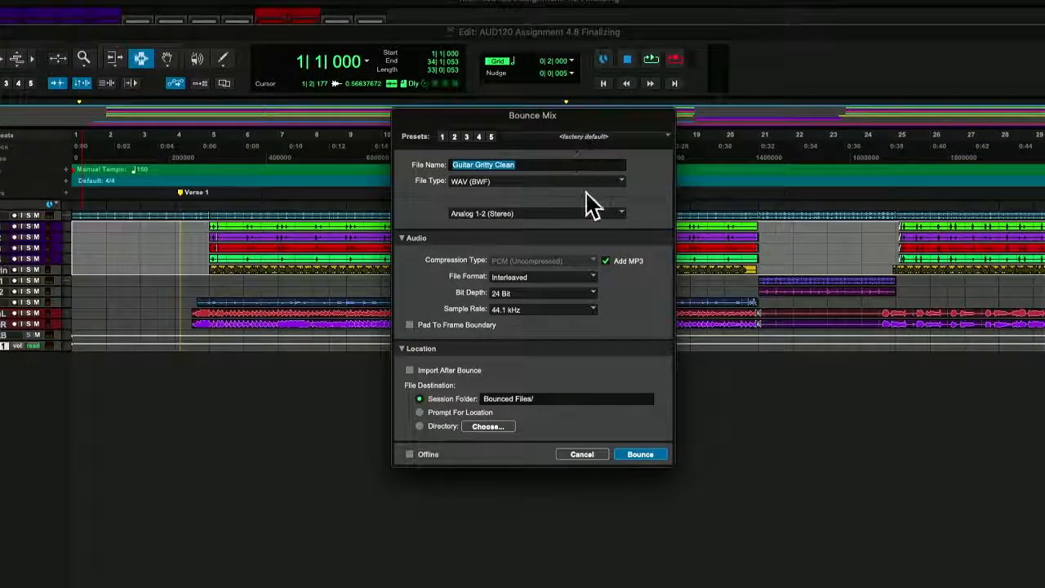
pyautogui.click(586, 457)
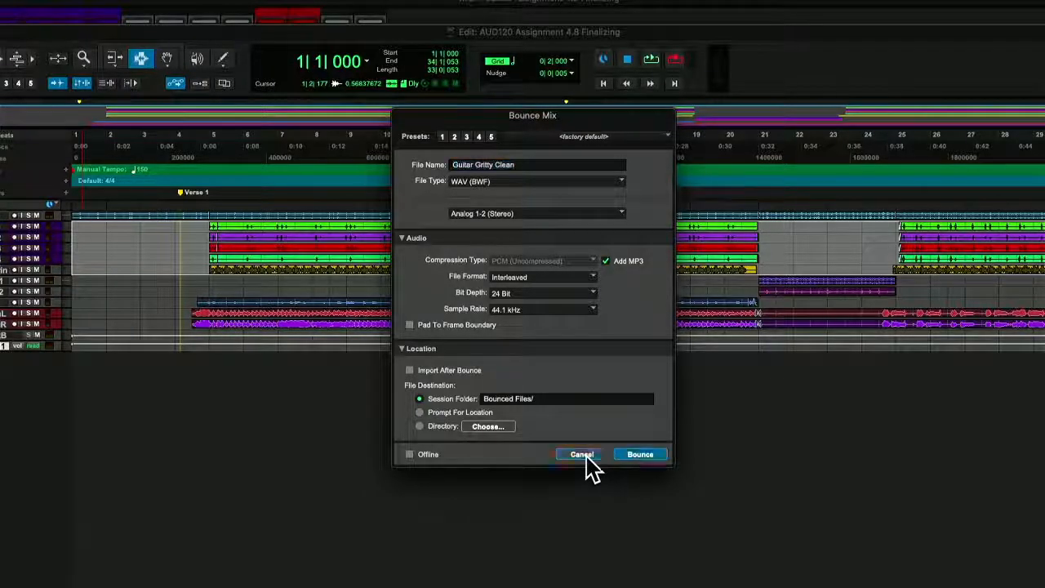